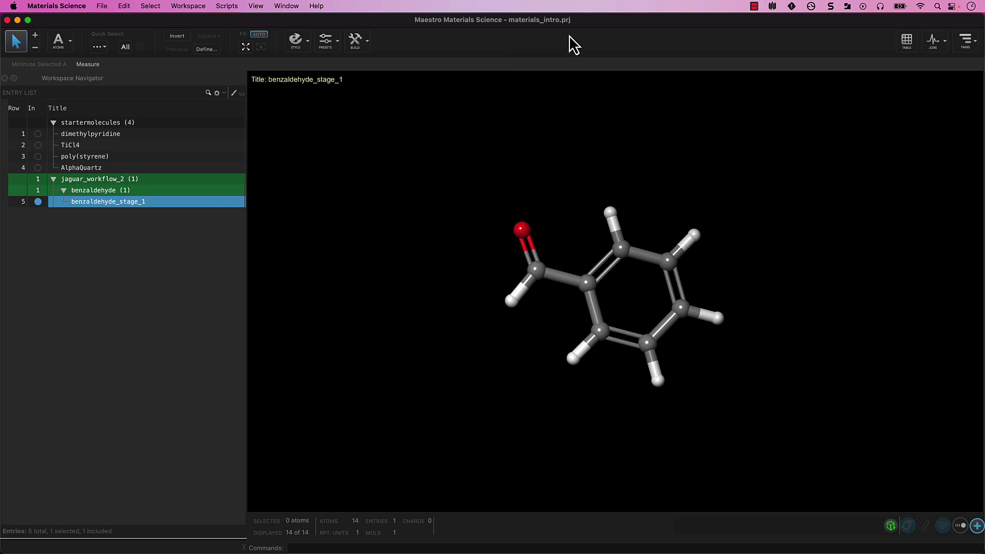
- Create an empty project entry titled 'ppy' from the workspace's context menu
right_click(426, 147)
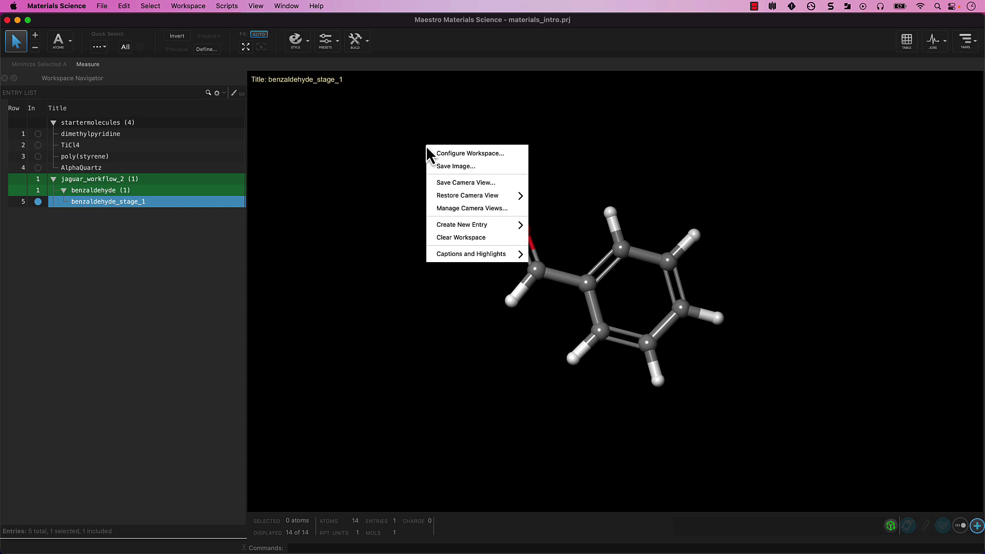
mouse_move(448, 226)
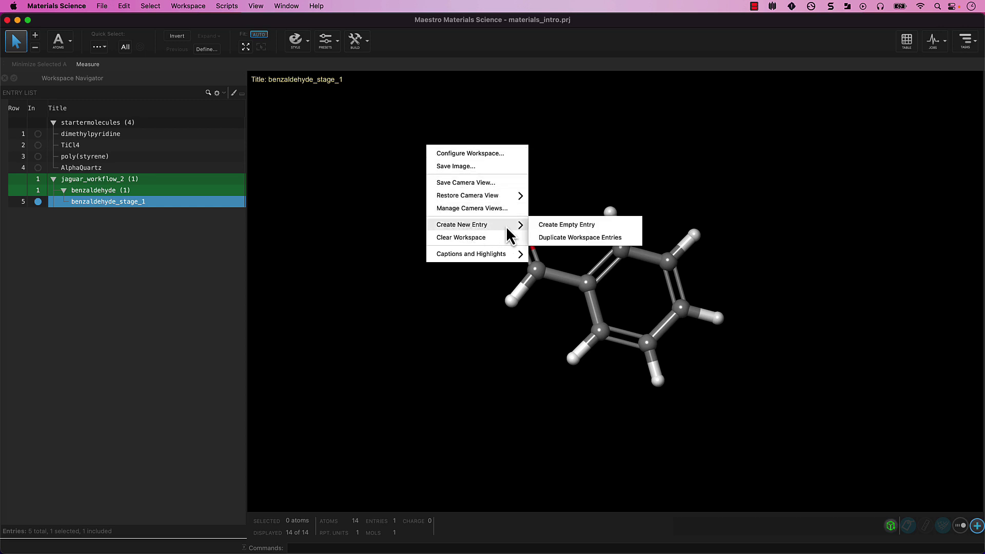
left_click(545, 227)
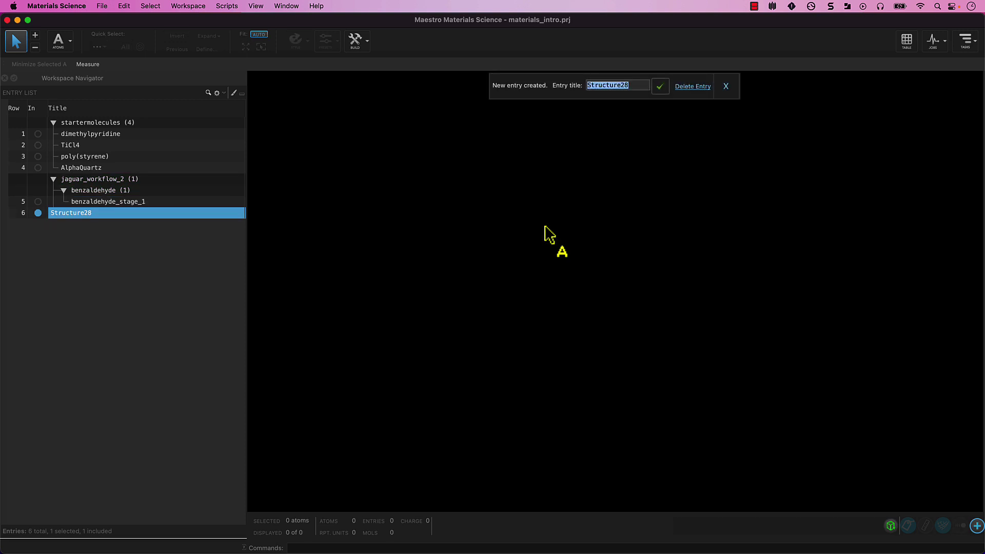
type("ppy")
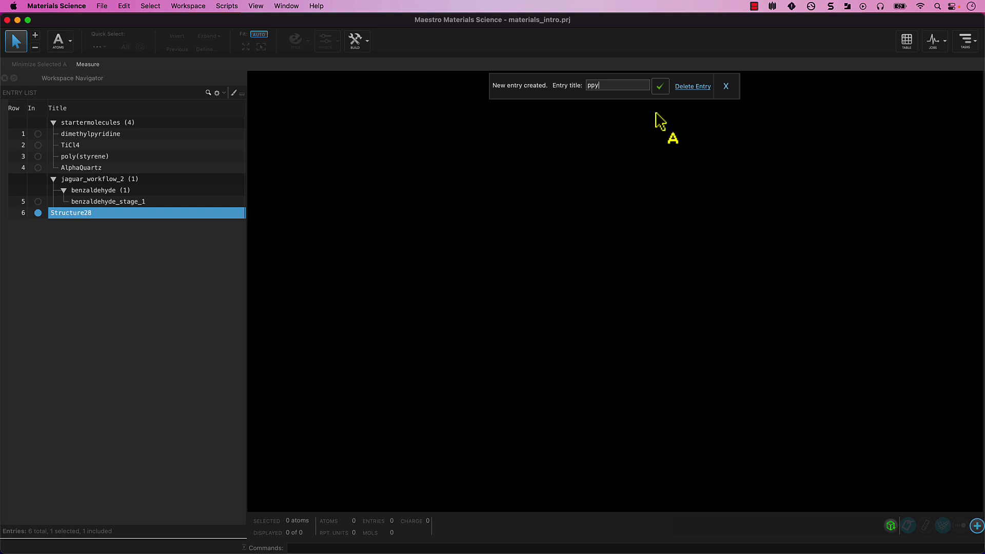
left_click(660, 88)
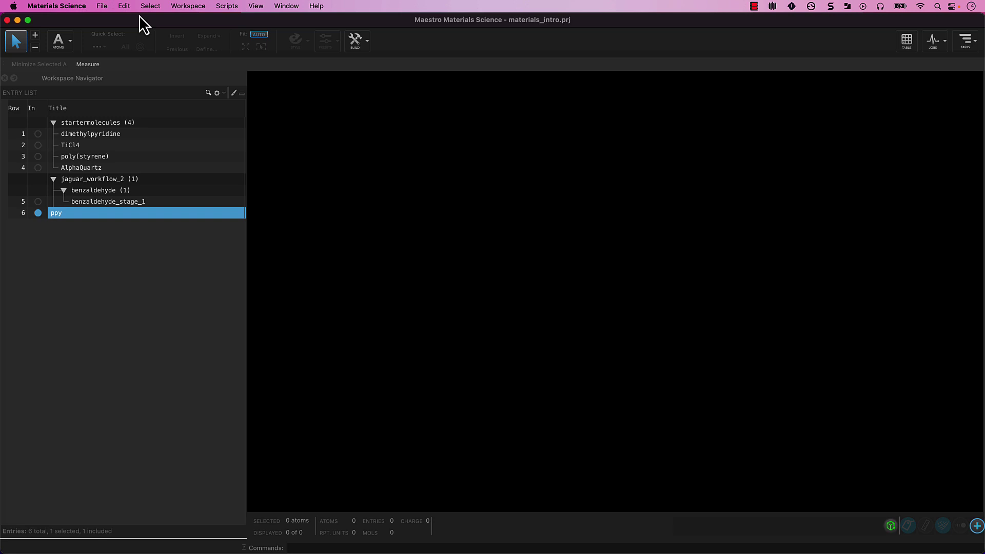
- Open the 2D Sketcher from the Edit menu and place a first benzene ring
left_click(124, 6)
left_click(164, 148)
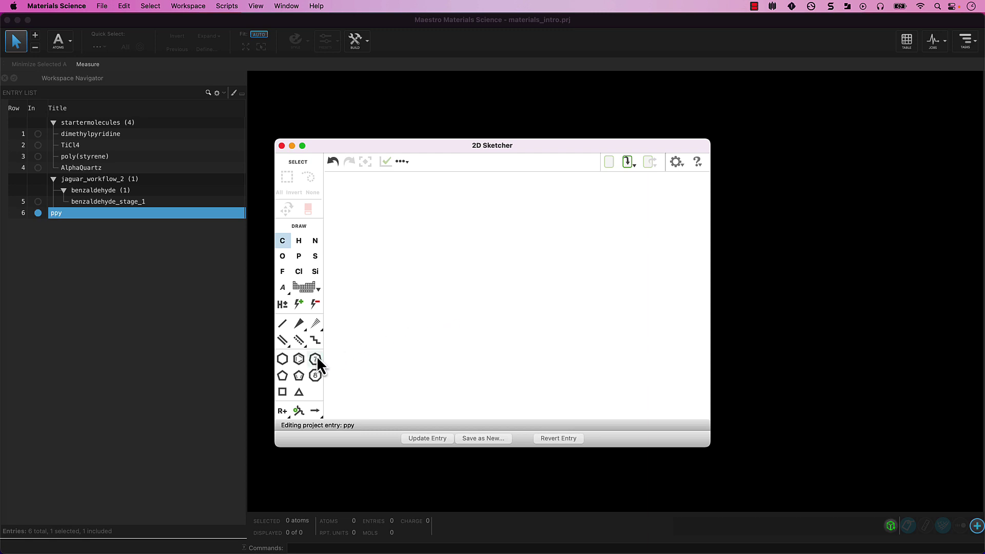
left_click(299, 359)
left_click(461, 307)
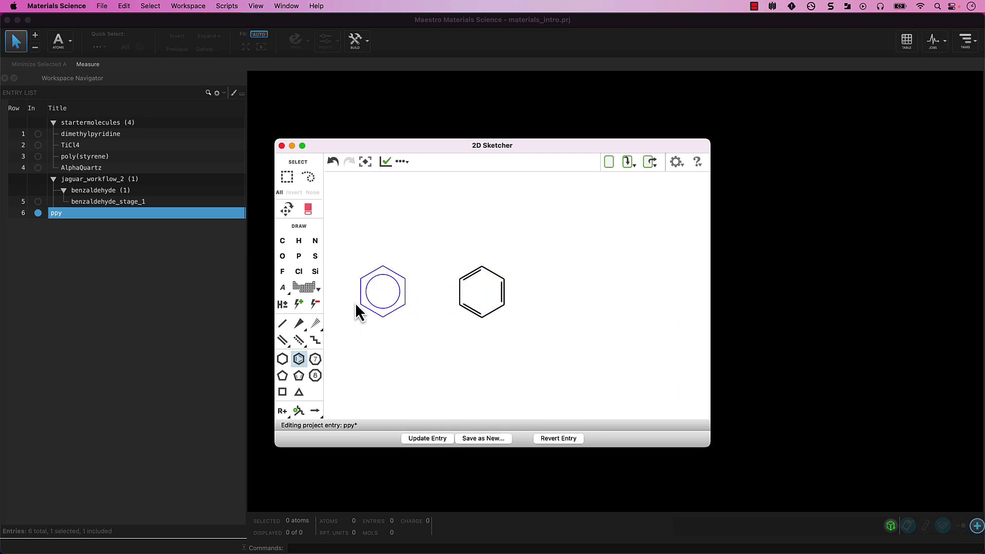
- Bond a second benzene ring to the first and turn one first-ring carbon into nitrogen
left_click(289, 241)
left_click(505, 278)
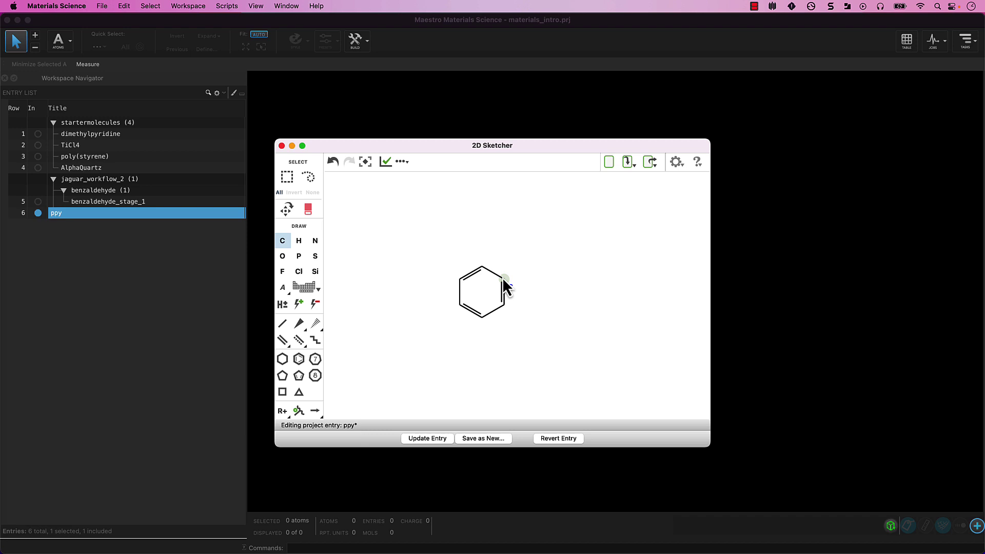
left_click(299, 359)
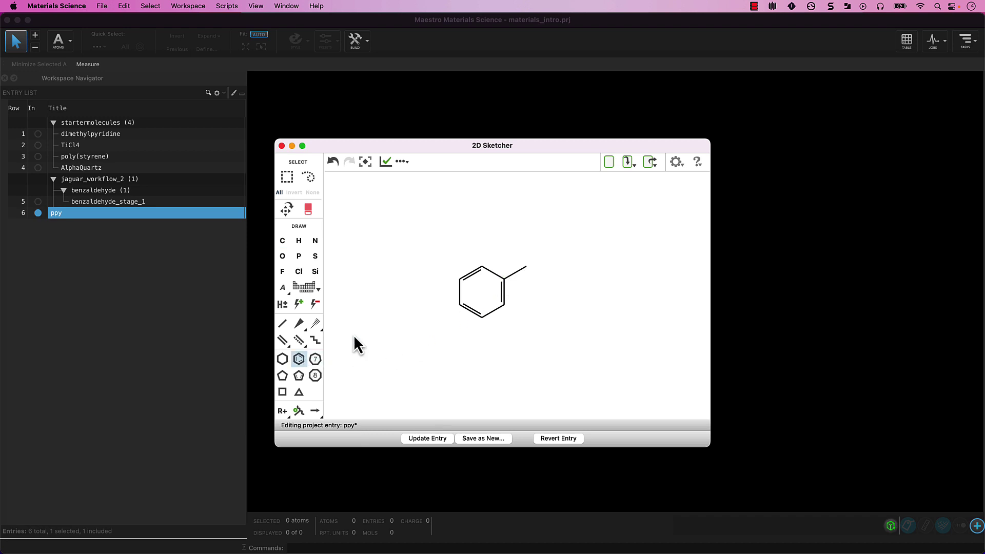
left_click(529, 270)
left_click(315, 241)
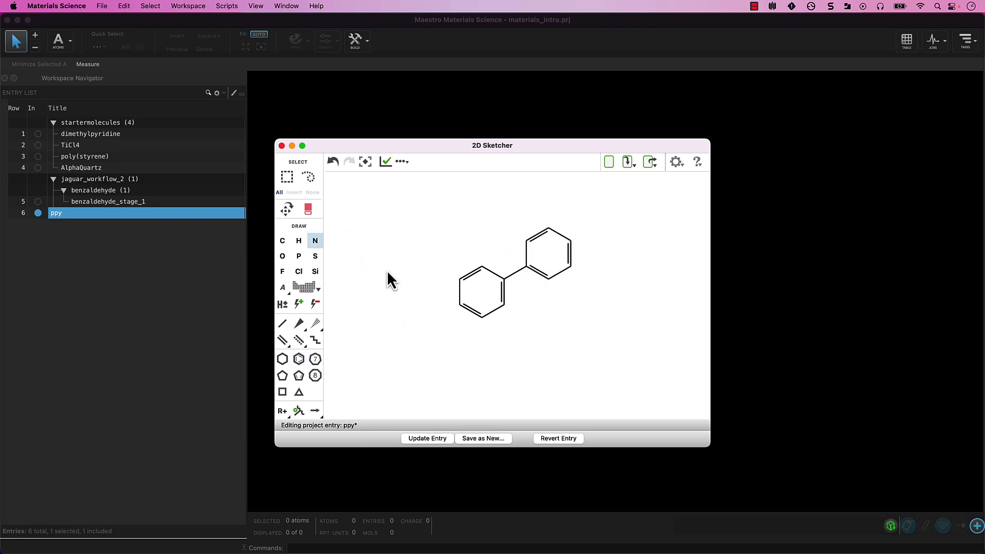
left_click(503, 307)
- Look through the sketcher's extra editing options (•••) and help (?) menus without choosing anything
left_click(402, 163)
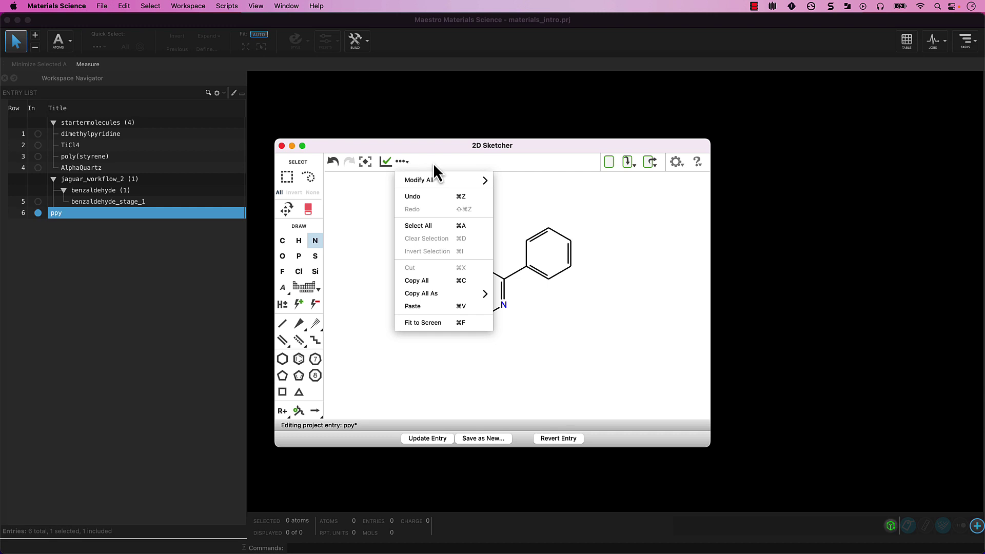
left_click(433, 165)
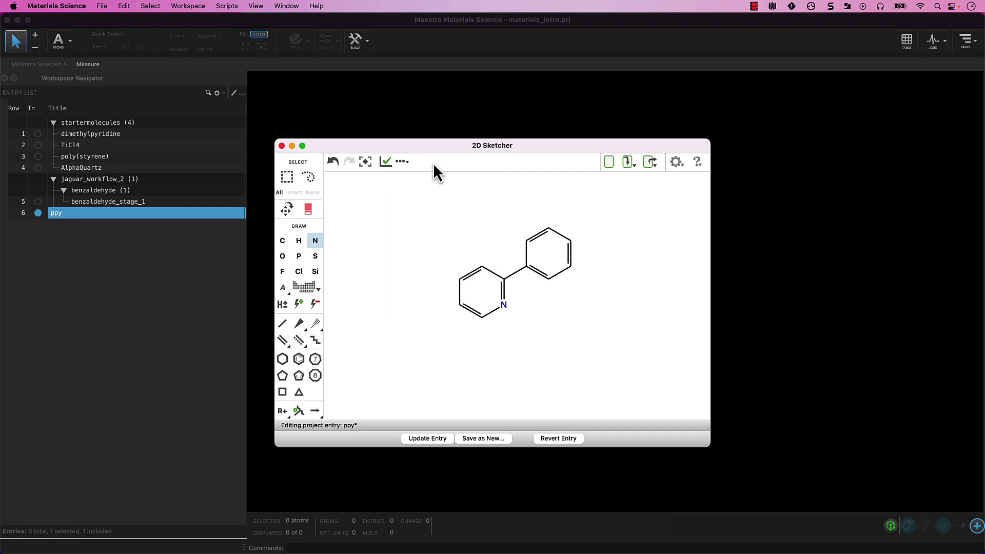
left_click(698, 164)
- Update the ppy entry with the sketch, close the sketcher, and rotate the molecule to inspect it
left_click(439, 440)
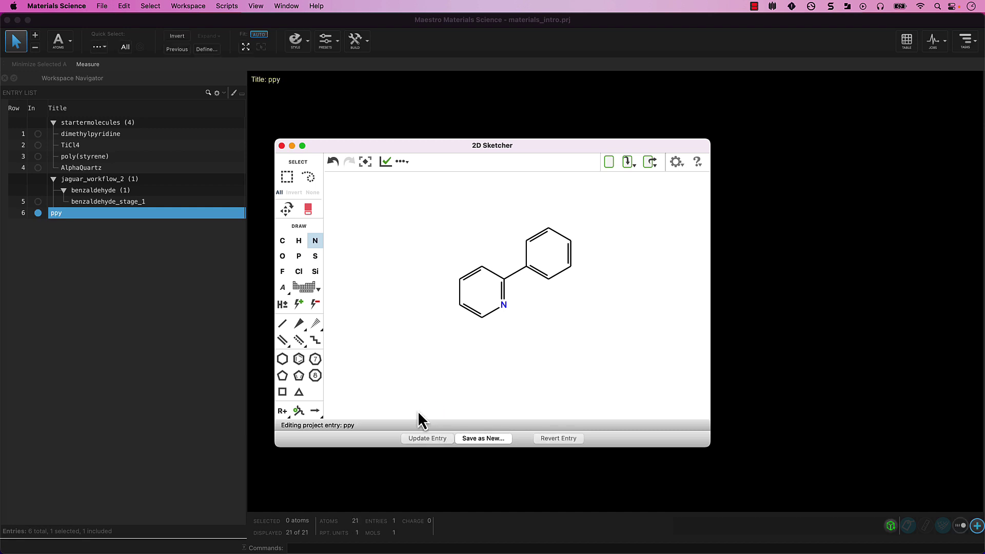
left_click(282, 146)
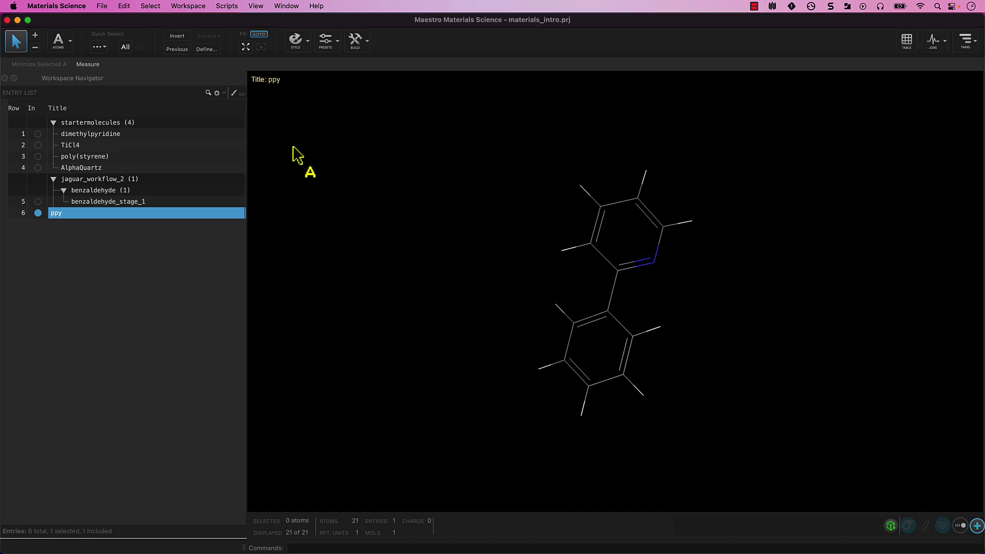
middle_click_drag(486, 397, 635, 246, "shift")
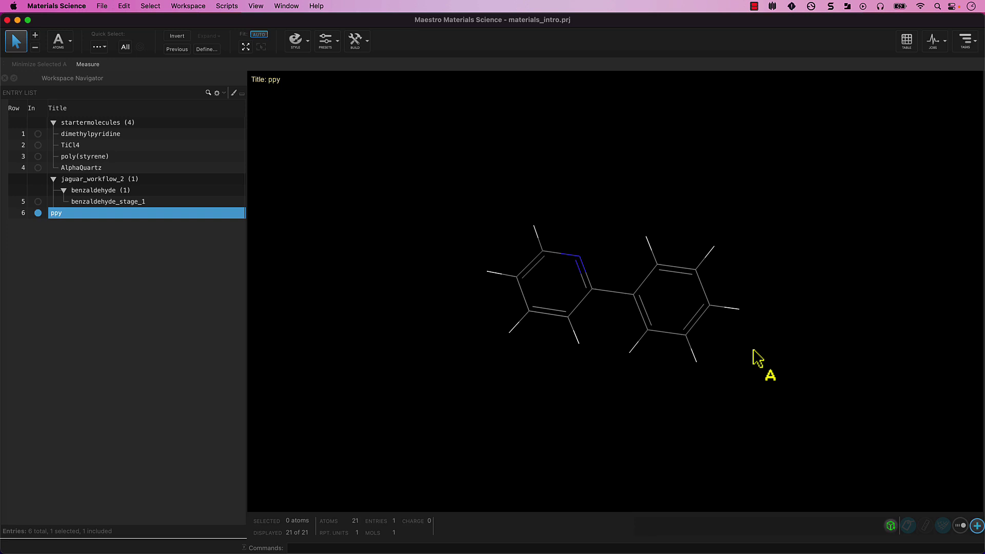
middle_click_drag(835, 369, 838, 329)
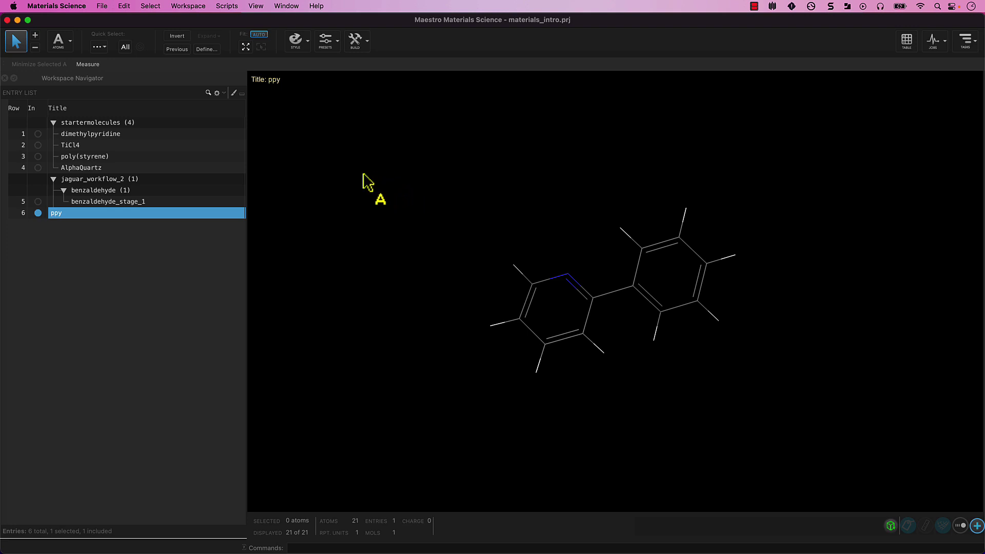
- Render all atoms of the ppy molecule as ball-and-stick, then clear the selection
left_click(131, 52)
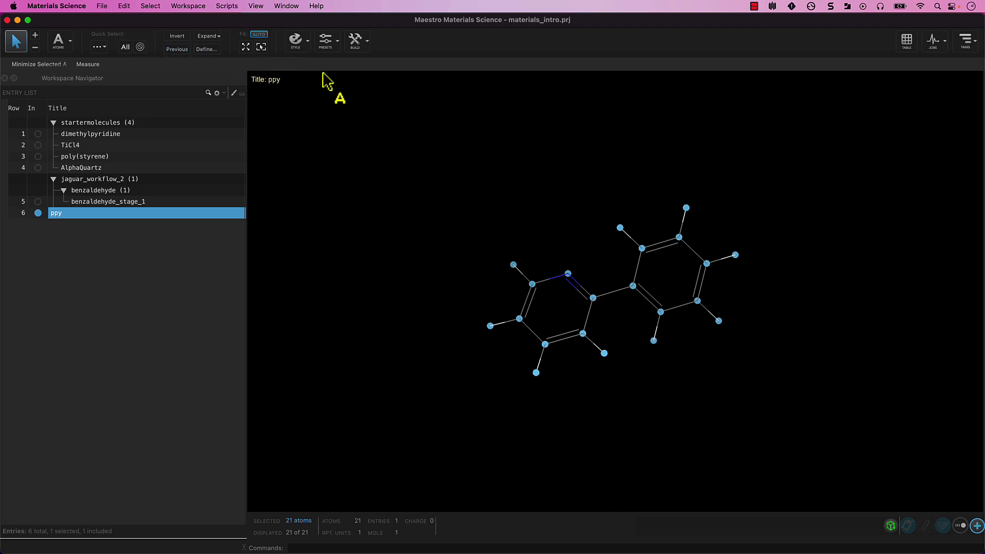
left_click(308, 49)
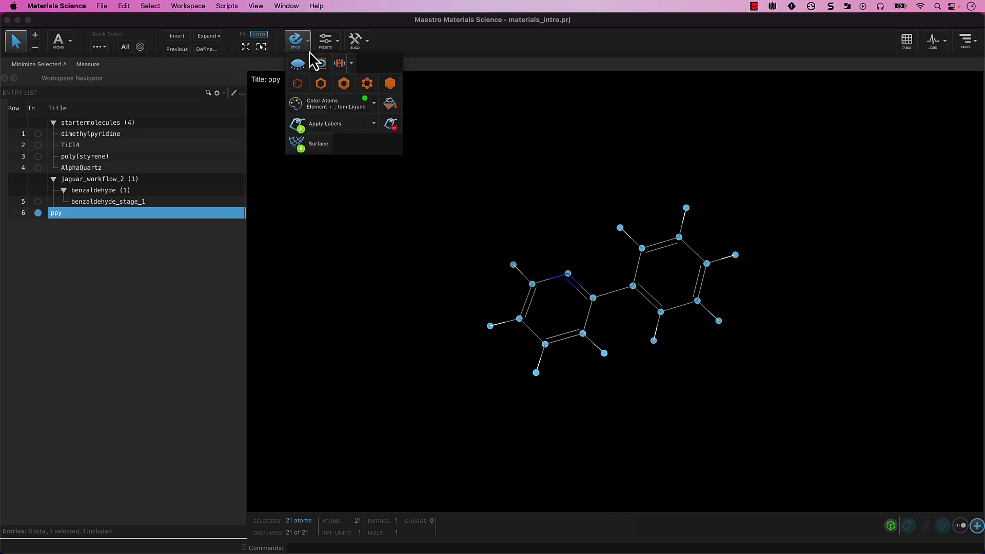
left_click(361, 84)
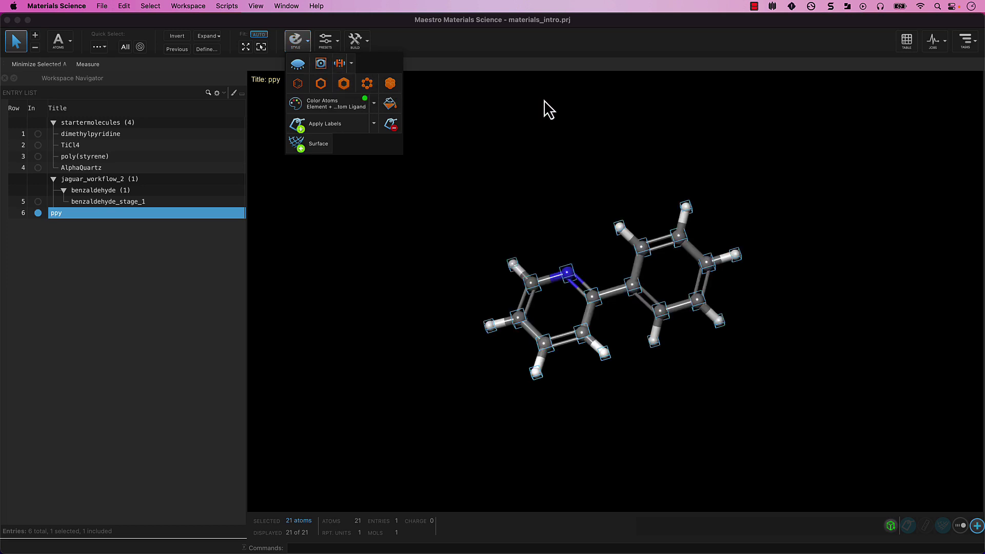
left_click(558, 109)
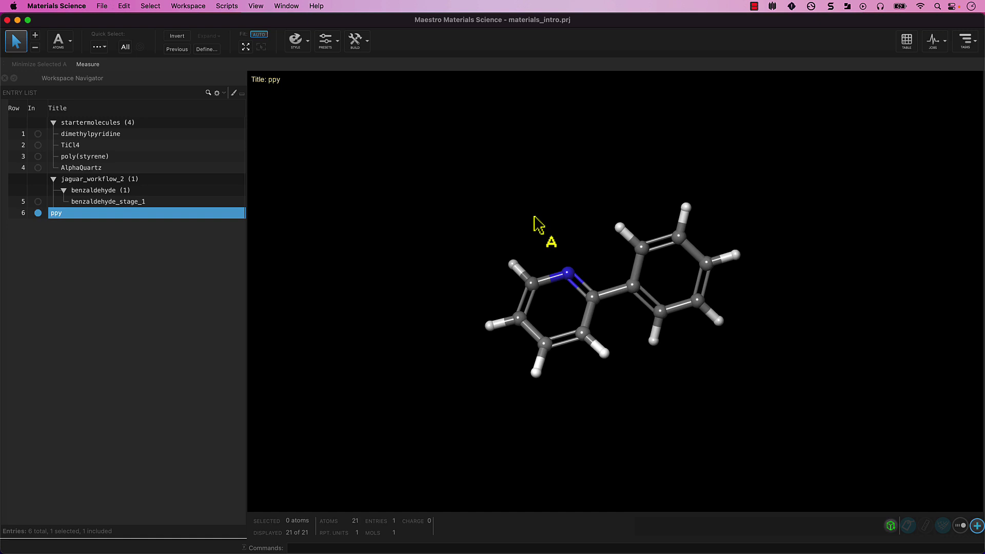
- In the 3D Builder, replace the hydrogen beside the ring nitrogen with a phenyl ring, giving 31 atoms
left_click(355, 41)
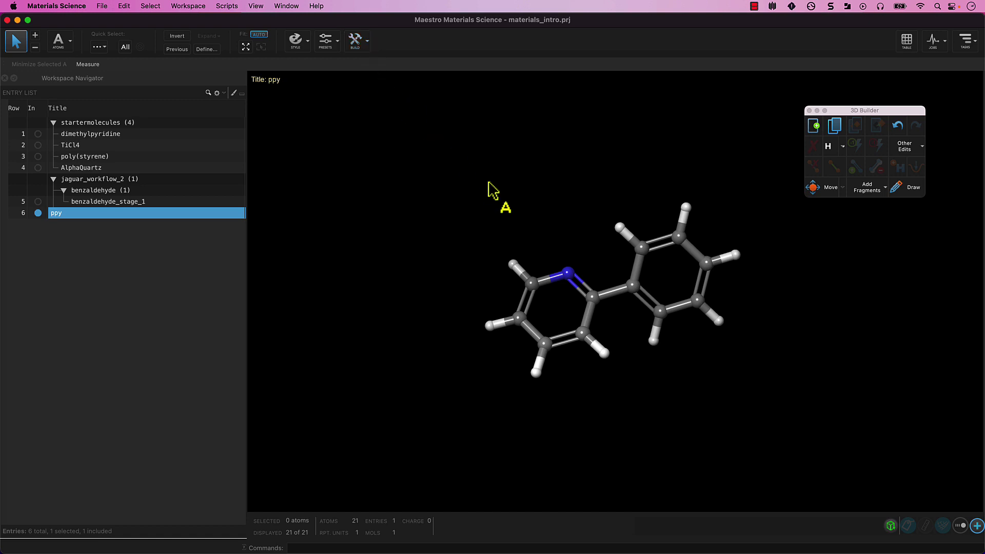
left_click(513, 264)
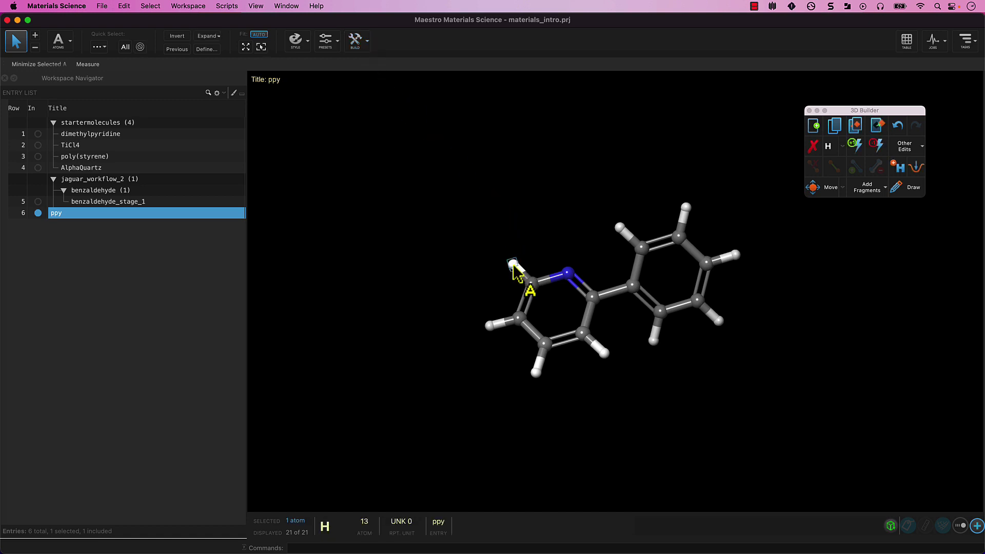
left_click(887, 195)
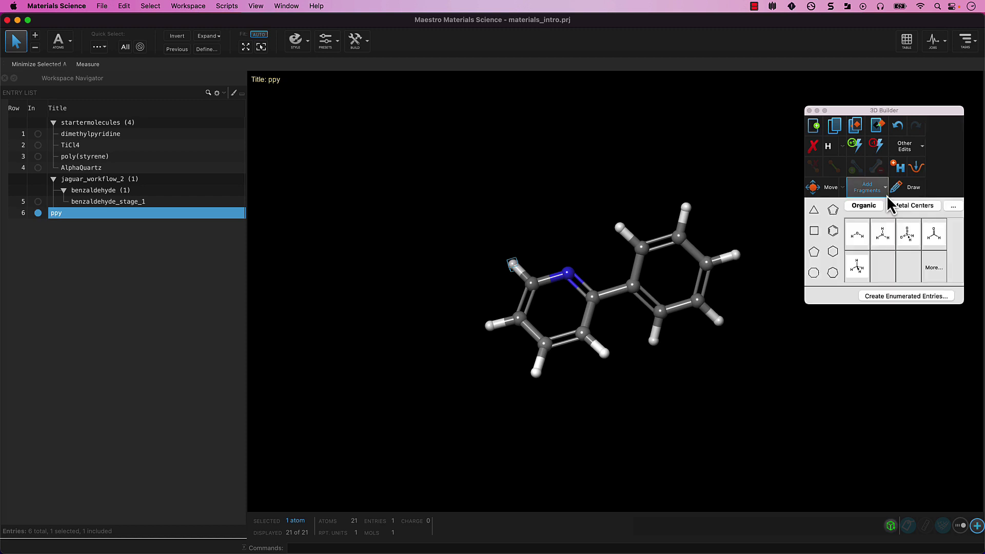
left_click(835, 232)
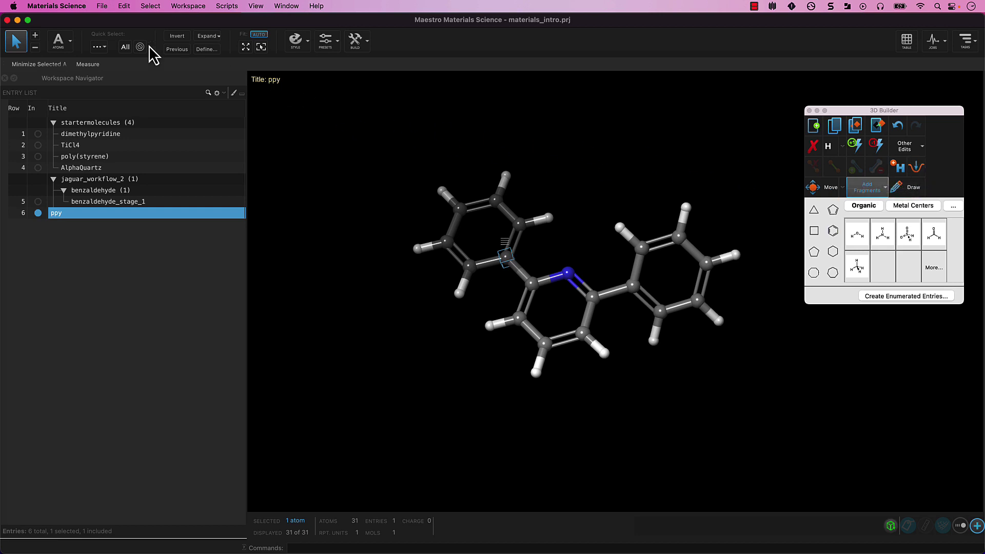
- Select all 31 atoms and clean up their geometry with the Minimize button
left_click(126, 47)
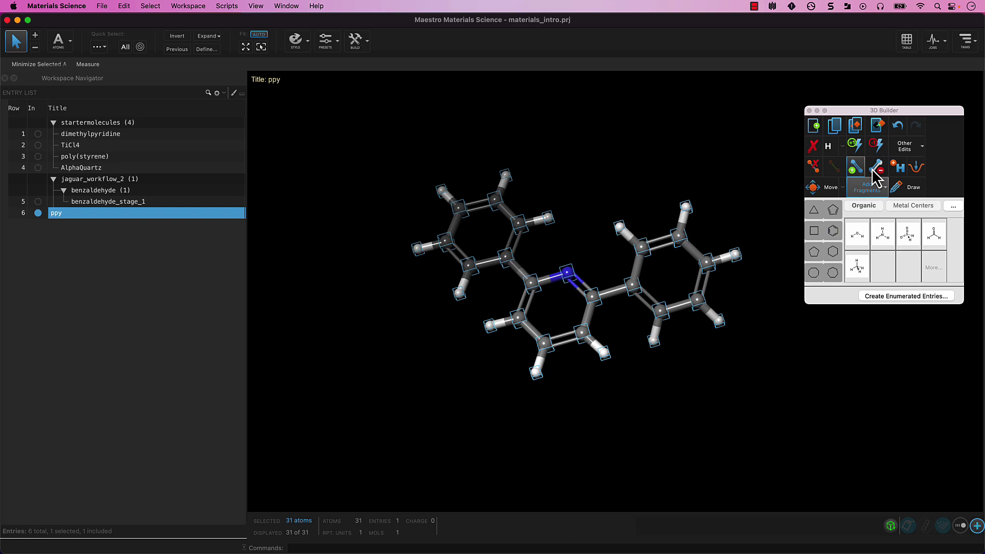
left_click(911, 175)
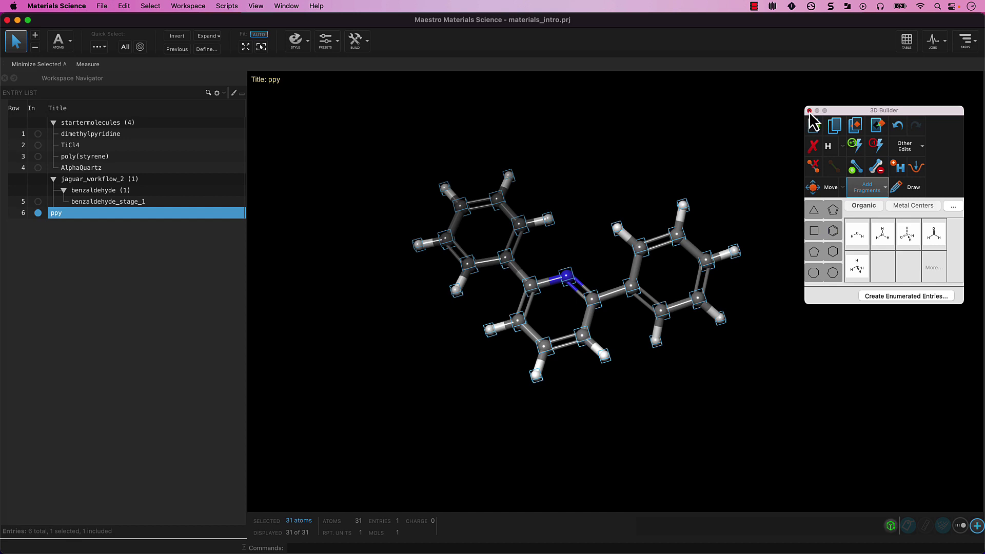
- Close the 3D Builder and bring up the Import Structures dialog's Files of type list
left_click(809, 111)
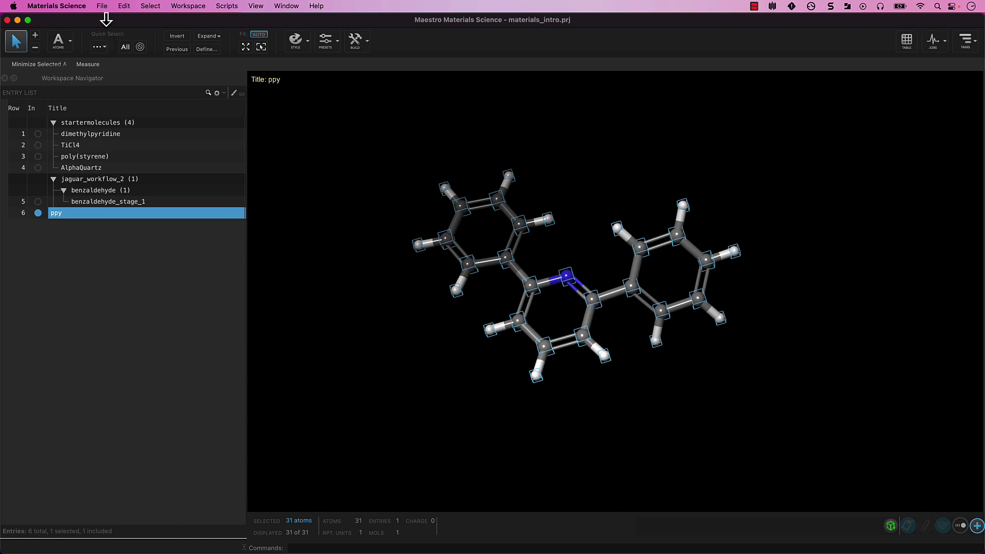
left_click(102, 6)
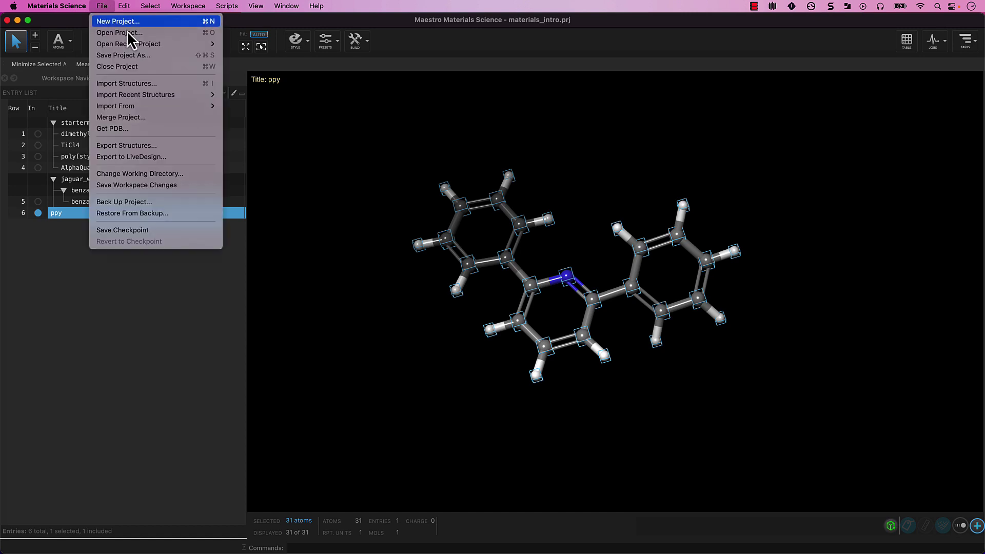
left_click(190, 84)
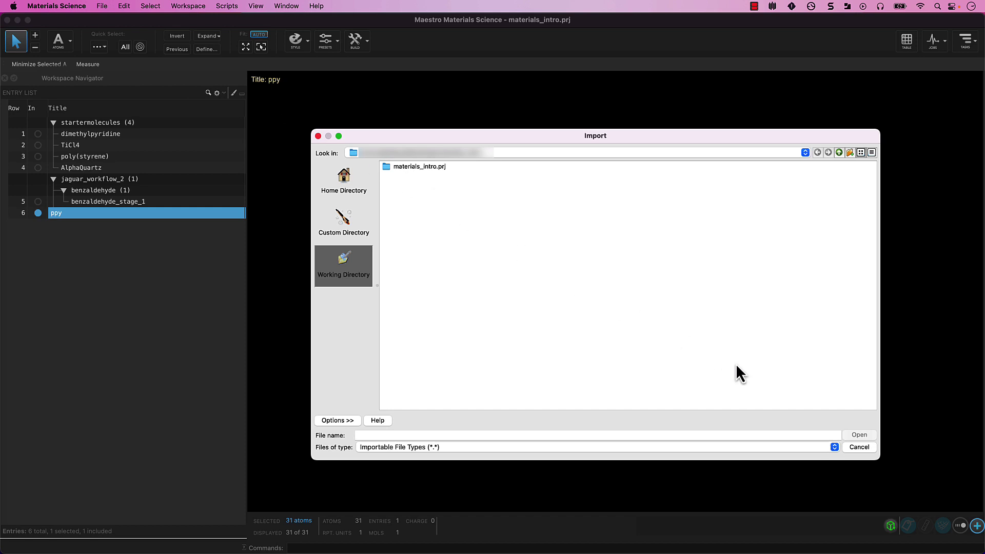
left_click(834, 448)
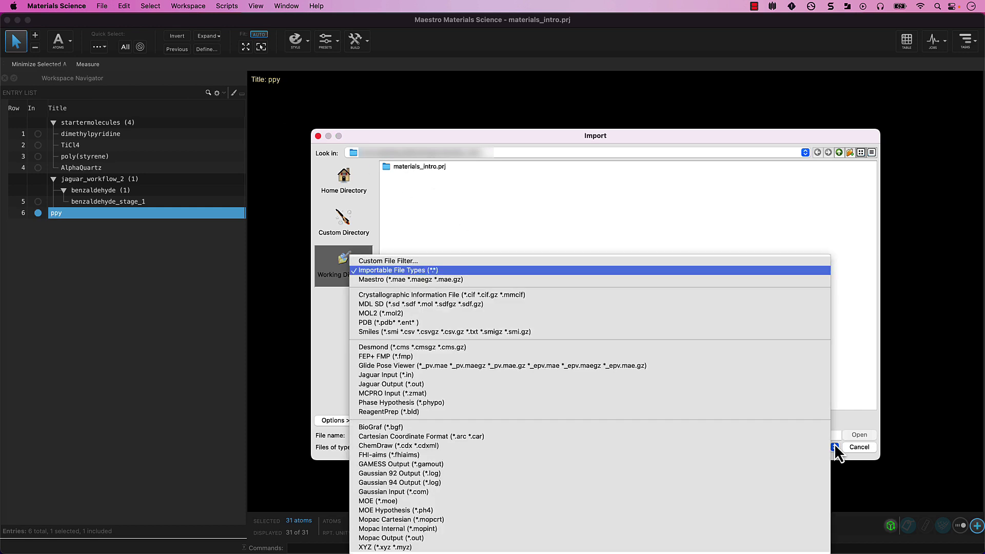